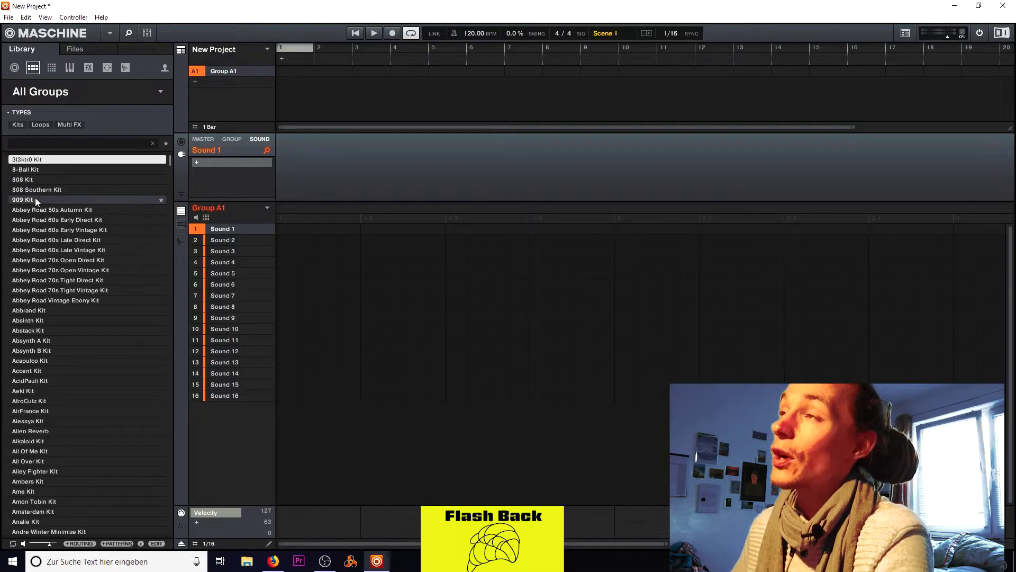
Load the Mr Porter Ransom Kit from Maschine's Vinyl Kit library into the first group.
{"action": "left_click", "coordinate": [85, 91]}
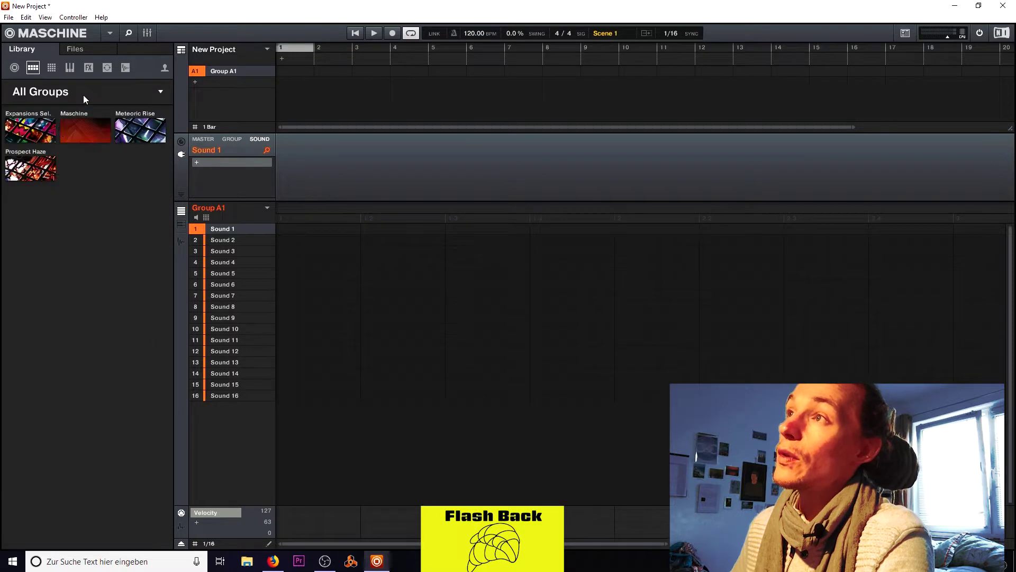
{"action": "left_click", "coordinate": [74, 139]}
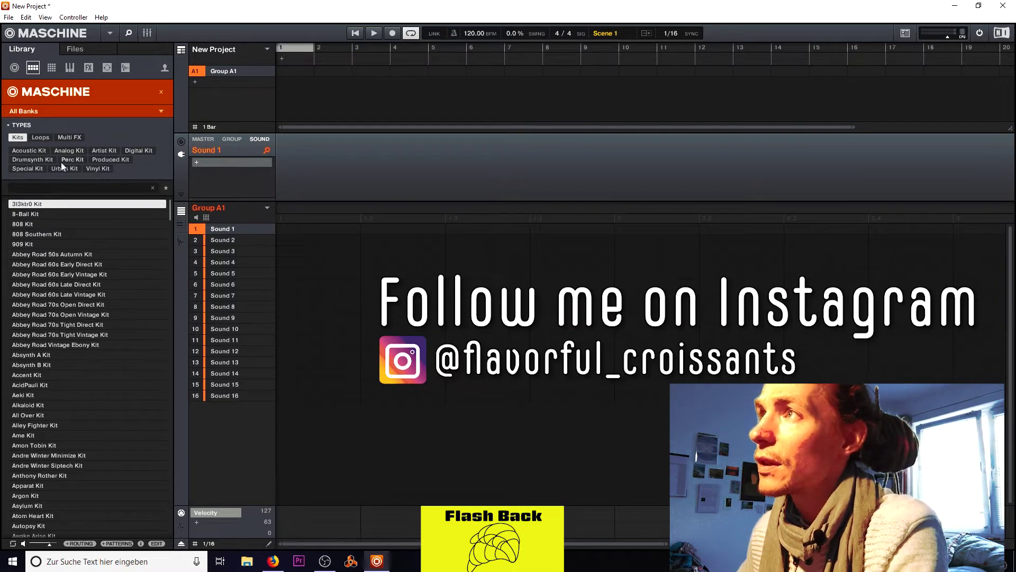
{"action": "left_click", "coordinate": [91, 168]}
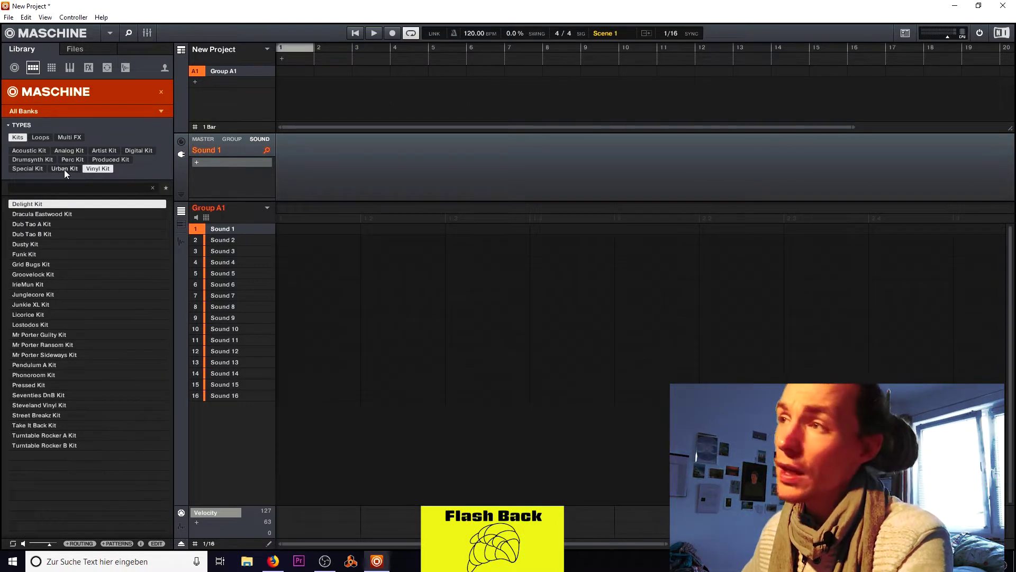
{"action": "double_click", "coordinate": [50, 345]}
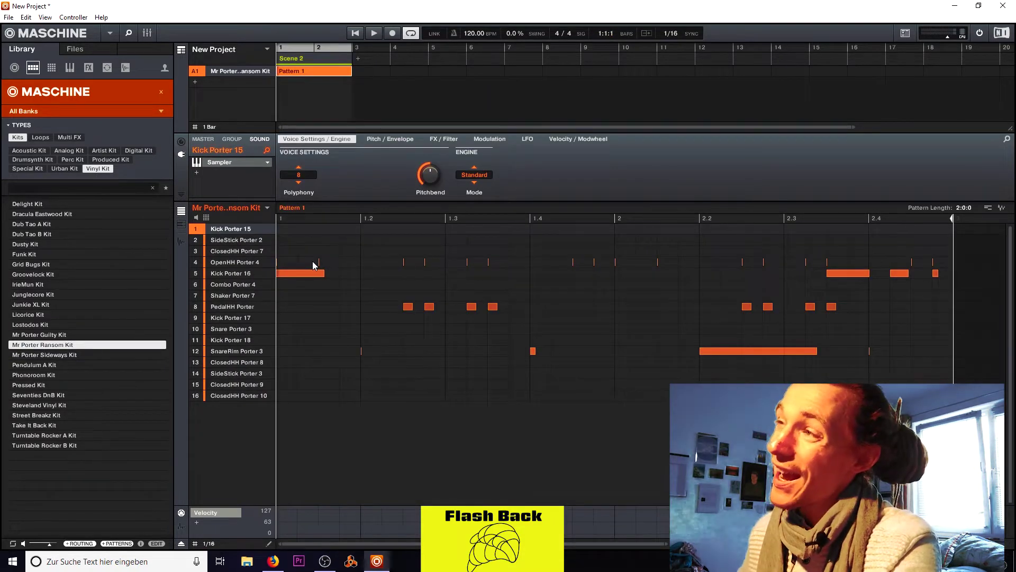
Play the loaded drum pattern briefly, then stop playback.
{"action": "key", "text": "space"}
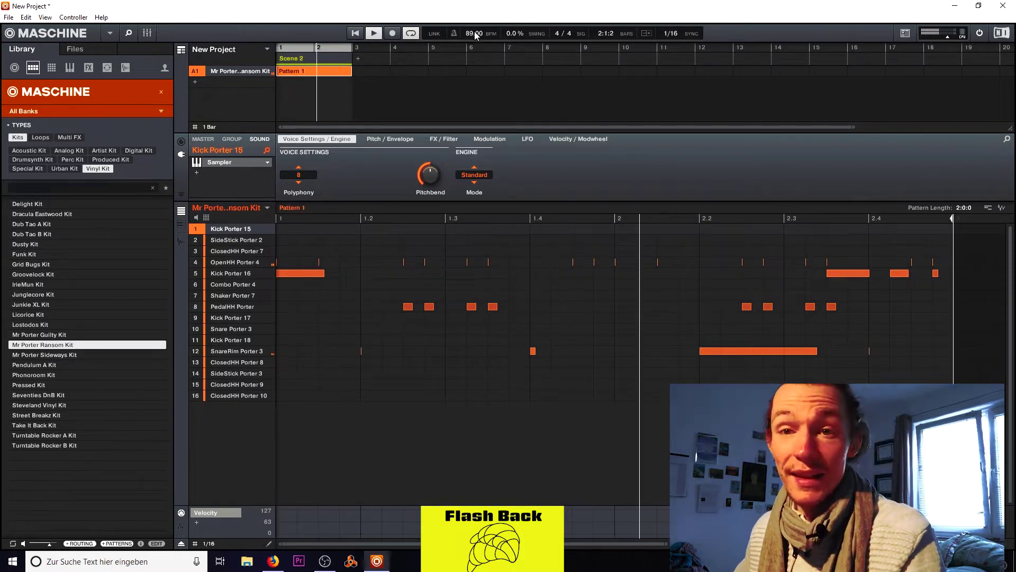
{"action": "key", "text": "space"}
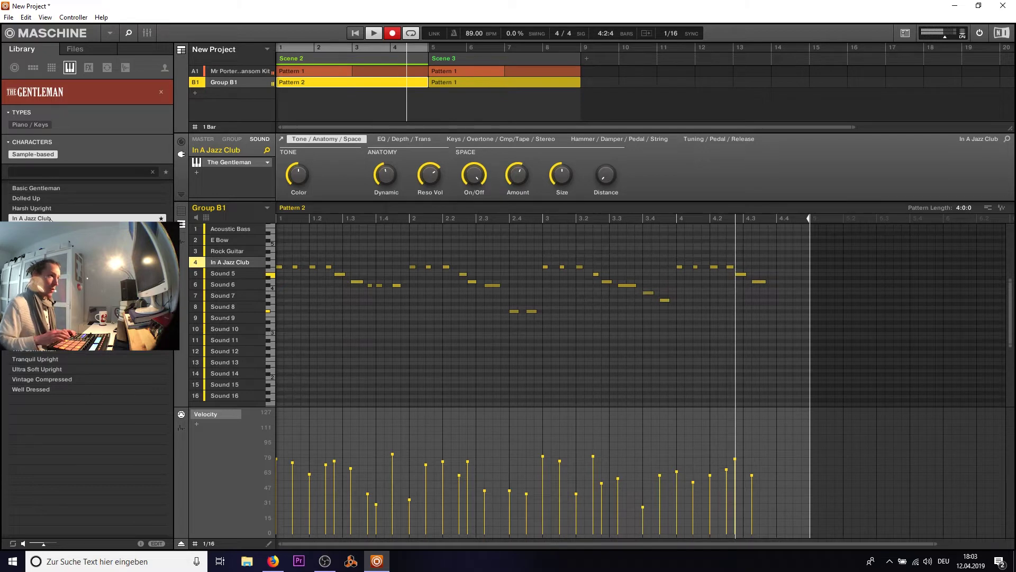
Put In A Jazz Club piano on sound 5, play, and soften the 3.4 and 4.3 chords.
{"action": "left_click_drag", "start_coordinate": [50, 219], "coordinate": [227, 274]}
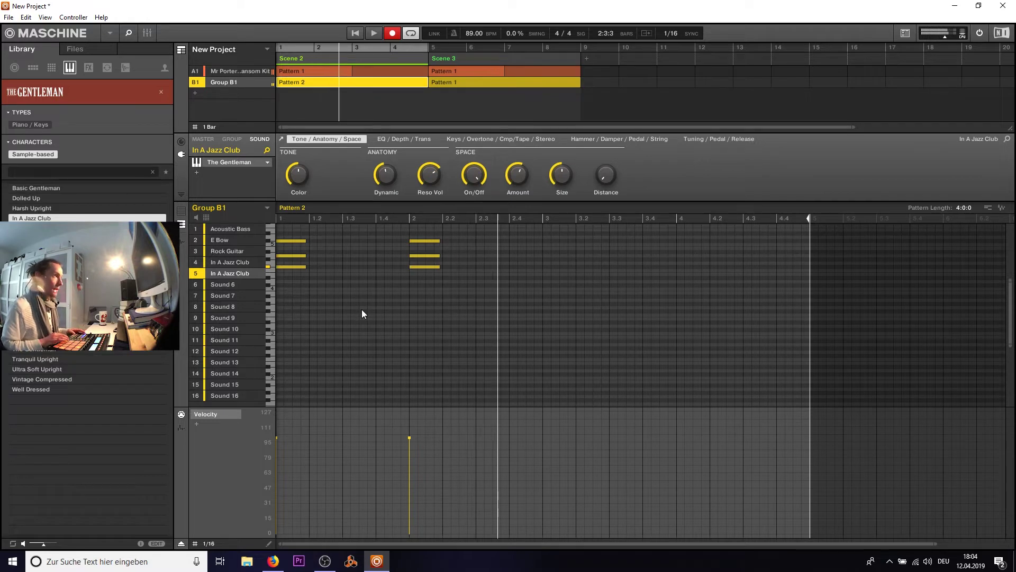
{"action": "key", "text": "space"}
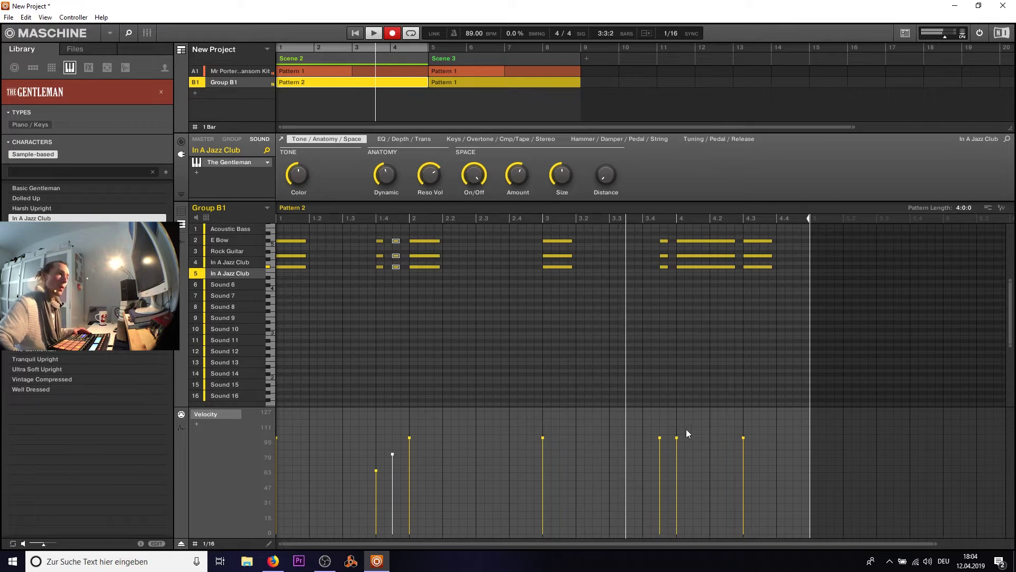
{"action": "mouse_move", "coordinate": [660, 437]}
{"action": "left_mouse_down"}
{"action": "mouse_move", "coordinate": [660, 460]}
{"action": "mouse_move", "coordinate": [677, 443]}
{"action": "left_mouse_up"}
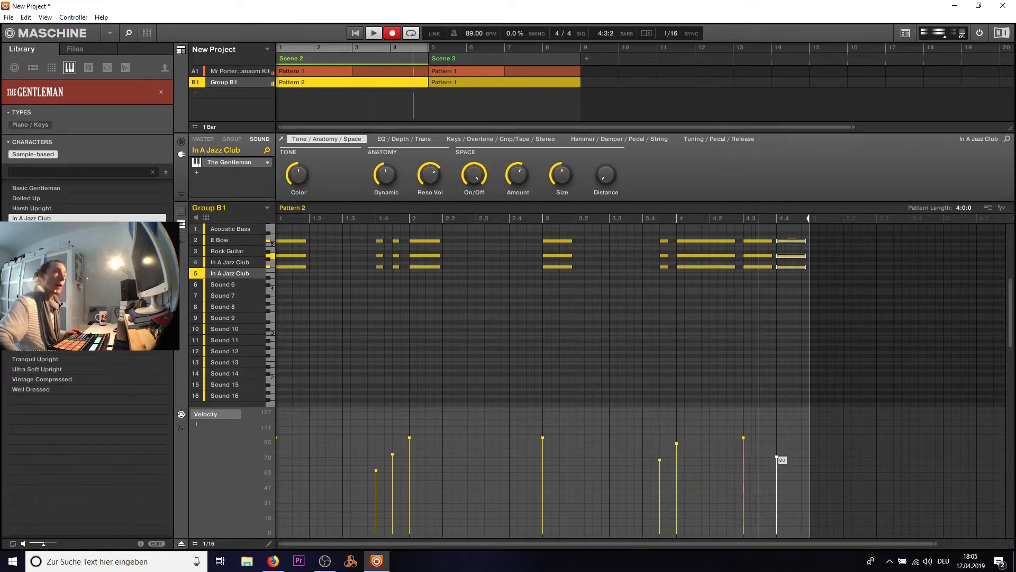
{"action": "left_click", "coordinate": [743, 438]}
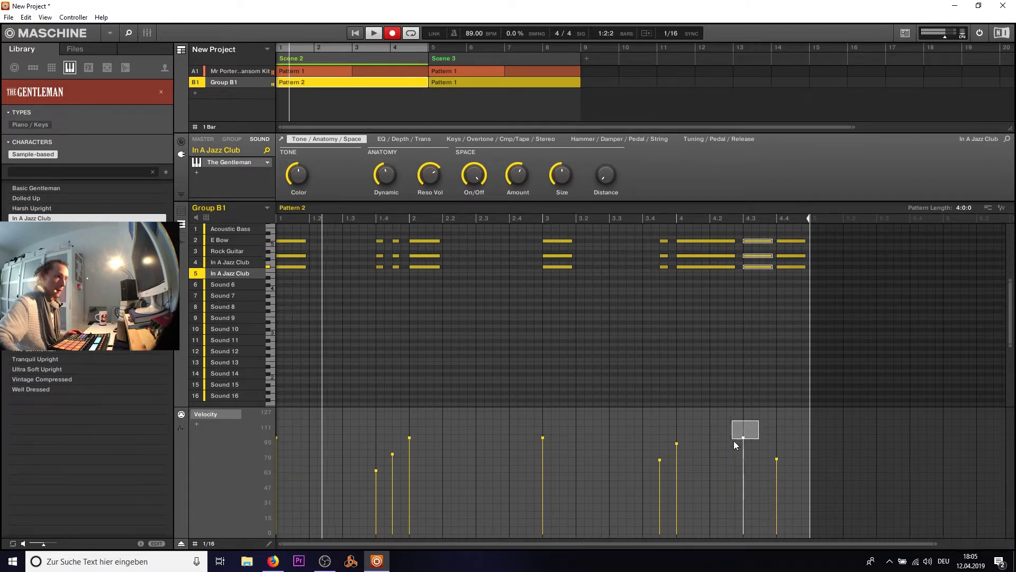
{"action": "left_click_drag", "start_coordinate": [743, 439], "coordinate": [744, 454]}
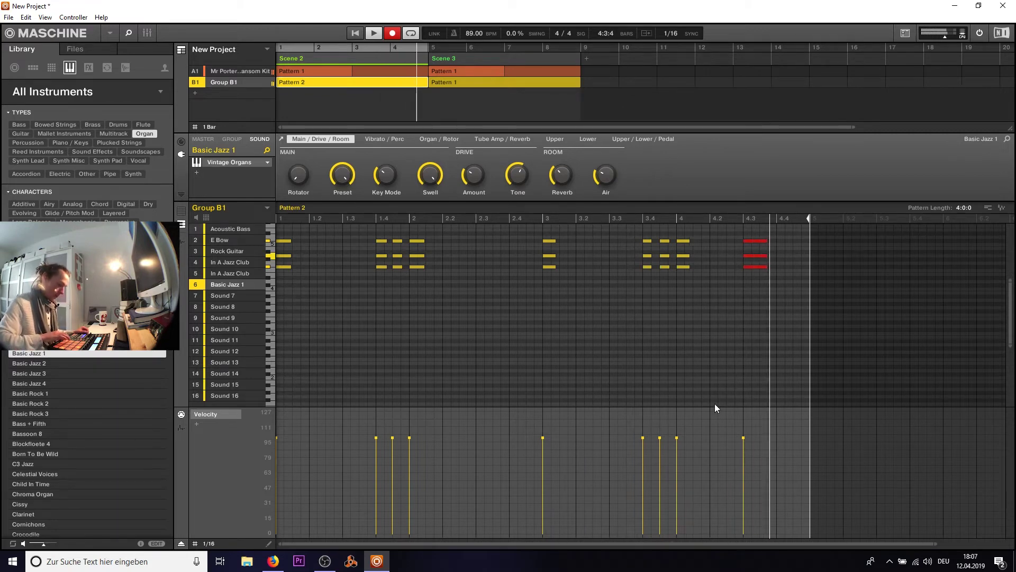
Open the effects list for the Acoustic Bass sound.
{"action": "left_click", "coordinate": [196, 172]}
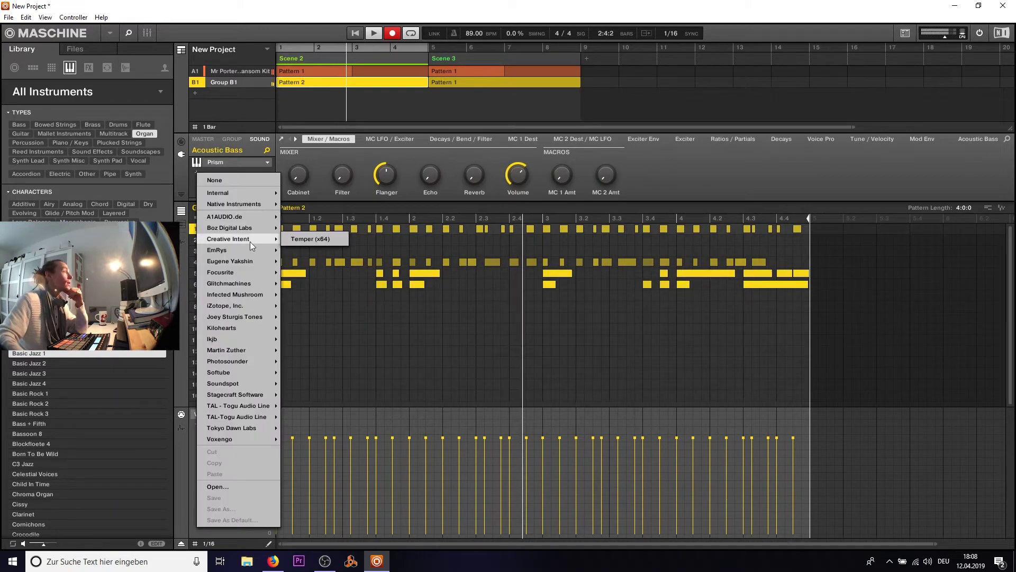
{"action": "mouse_move", "coordinate": [239, 193]}
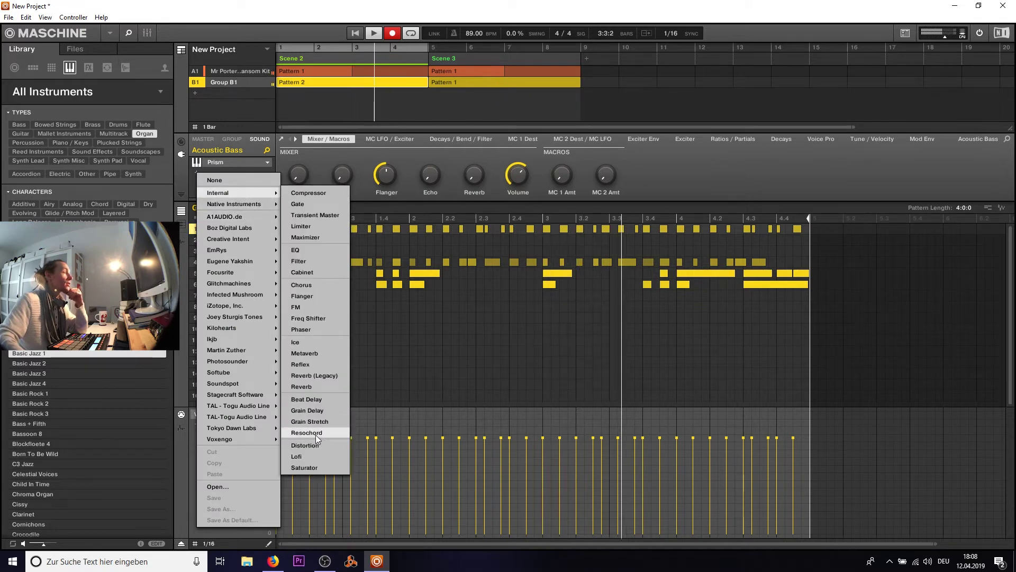
Add an Internal Saturator effect to the Mr Porter drum group's FX slot.
{"action": "left_click", "coordinate": [231, 71]}
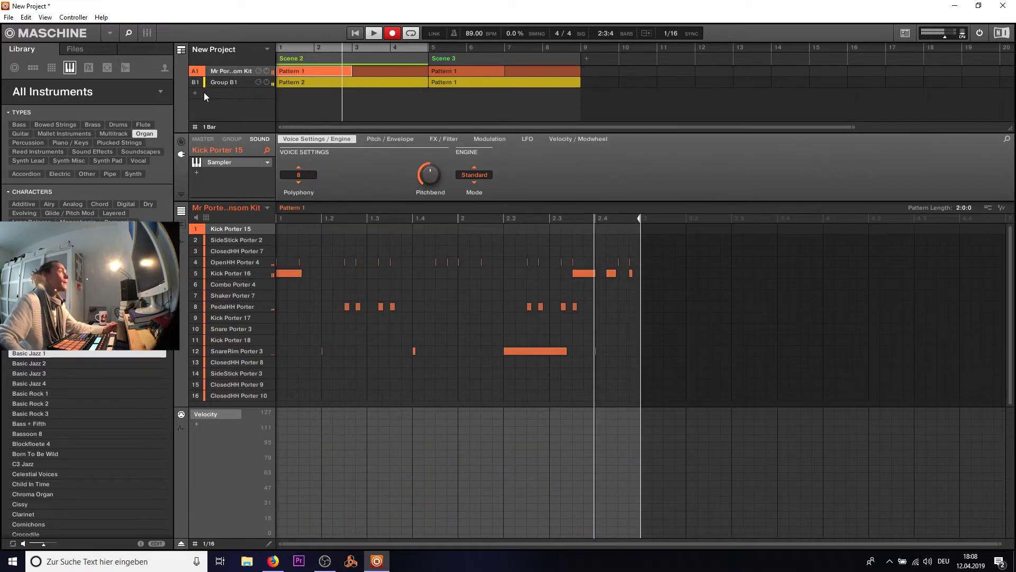
{"action": "left_click", "coordinate": [232, 139]}
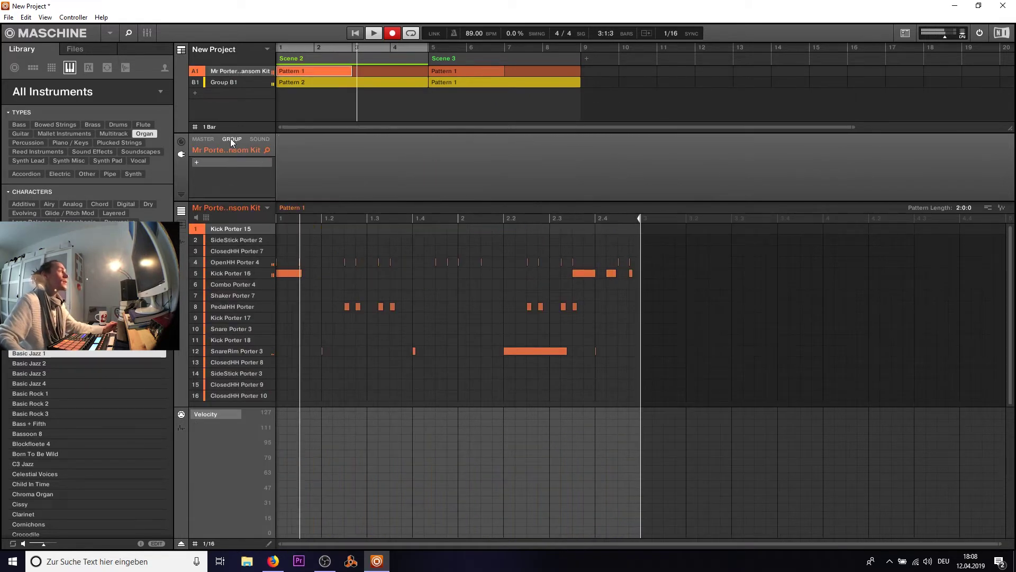
{"action": "left_click", "coordinate": [198, 162]}
{"action": "mouse_move", "coordinate": [218, 180]}
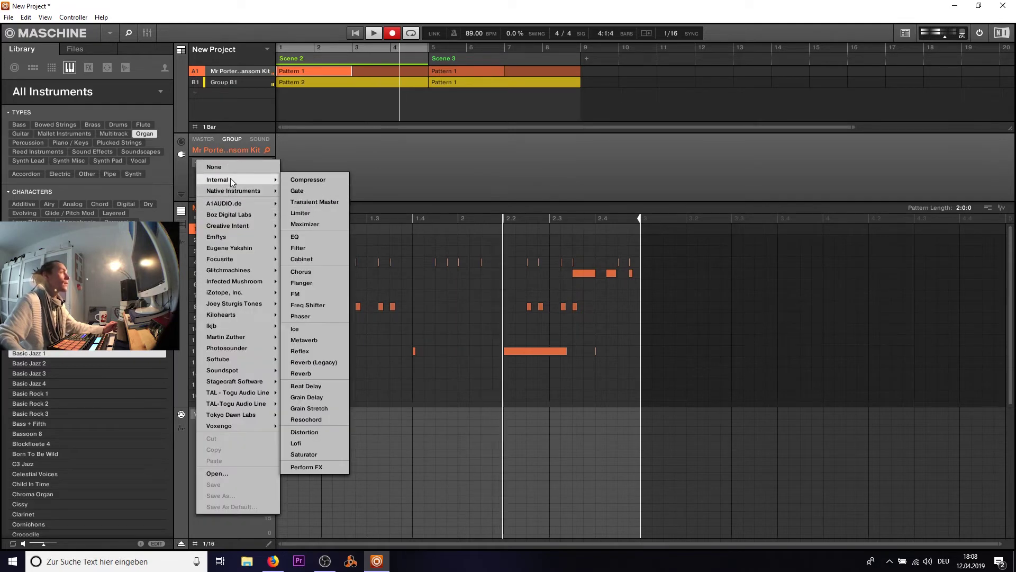
{"action": "left_click", "coordinate": [304, 455]}
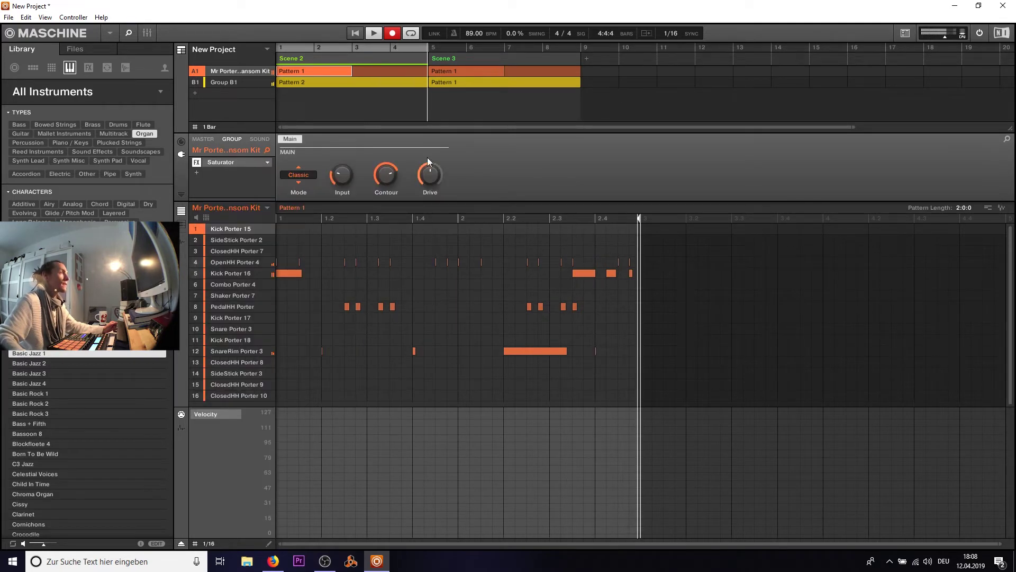
Try Tape saturation mode, settle on Classic, and show the group's output settings.
{"action": "left_click", "coordinate": [299, 175]}
{"action": "left_click", "coordinate": [311, 201]}
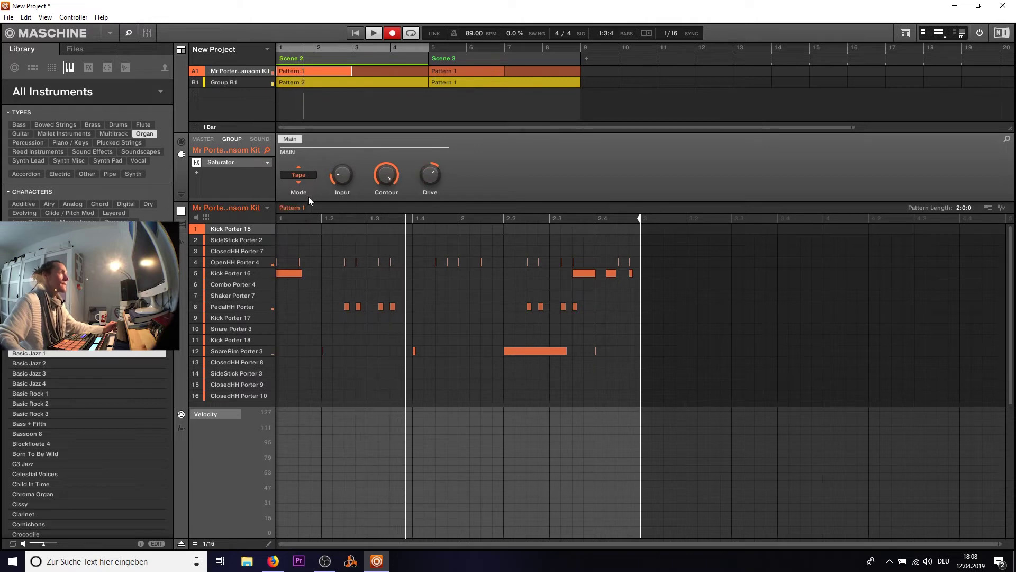
{"action": "left_click", "coordinate": [306, 178]}
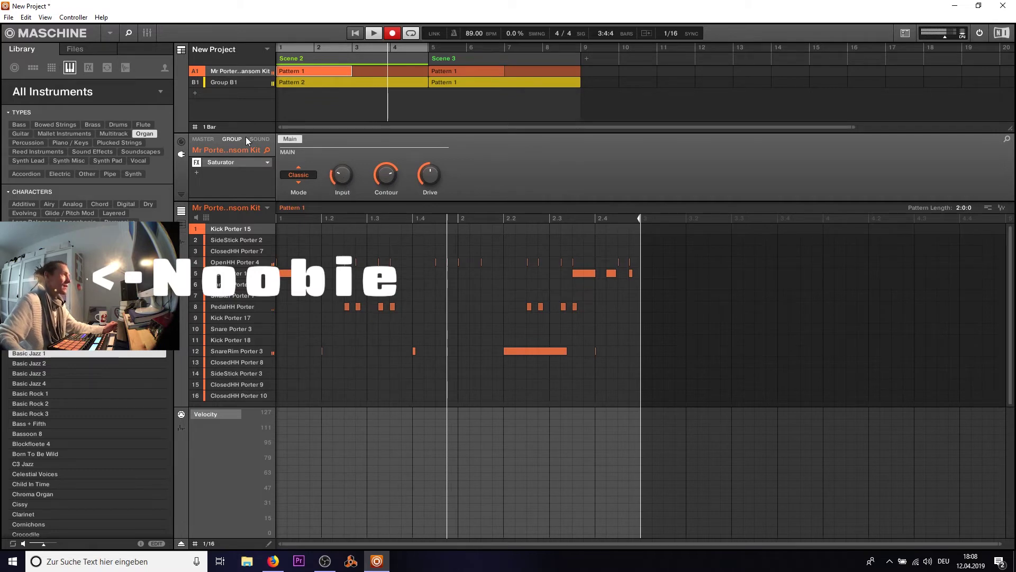
{"action": "left_click", "coordinate": [181, 142]}
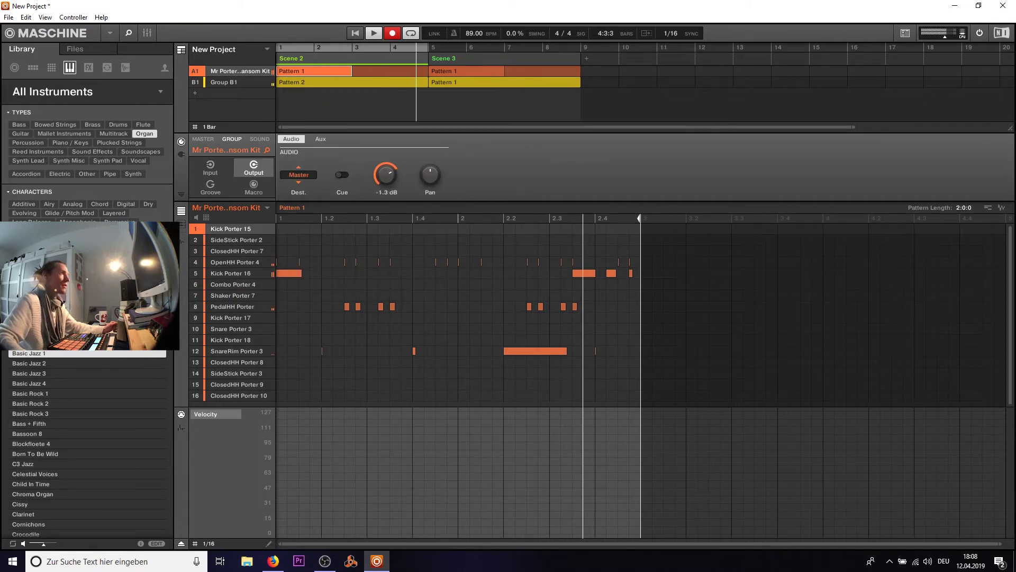